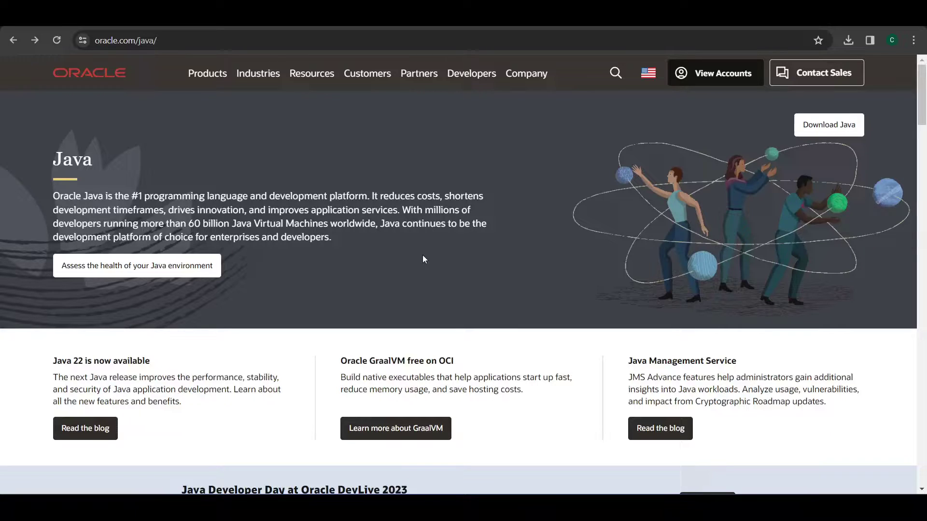
- Open the Java Downloads page from the Download Java button on oracle.com/java
click(828, 124)
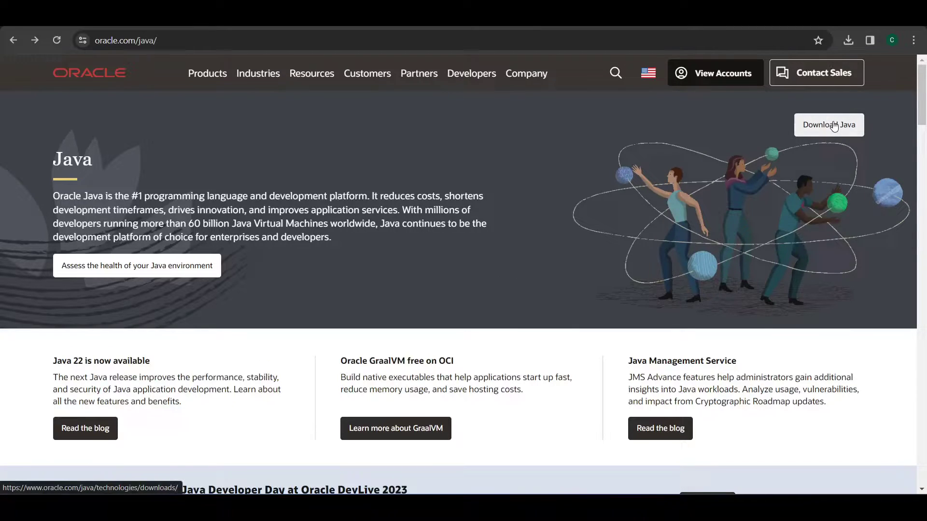
scroll(473, 273, down, 5)
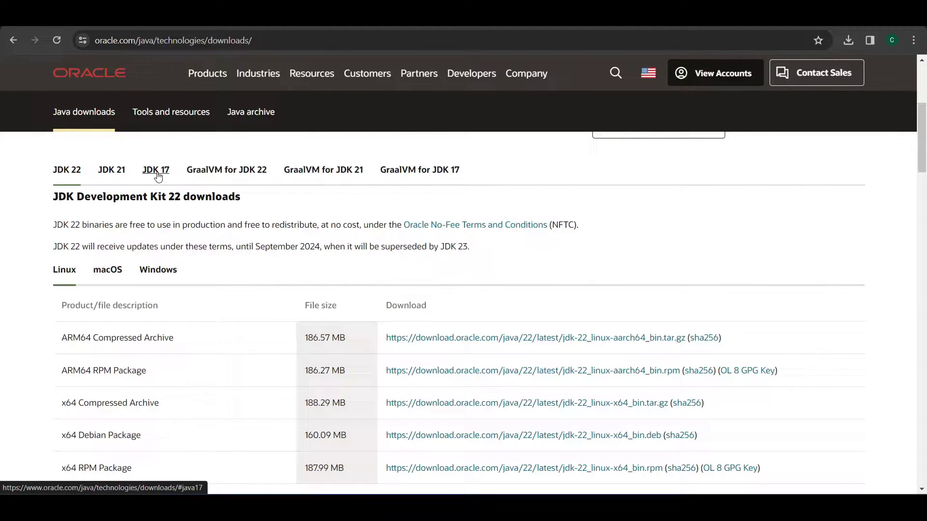
- Download the JDK 17 Windows x64 installer and check its download progress
click(156, 169)
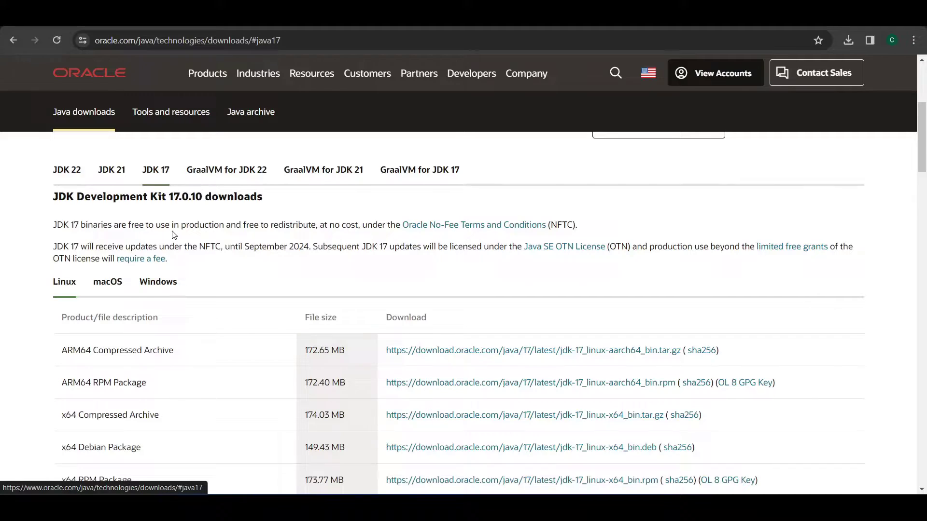
click(158, 281)
scroll(204, 269, down, 2)
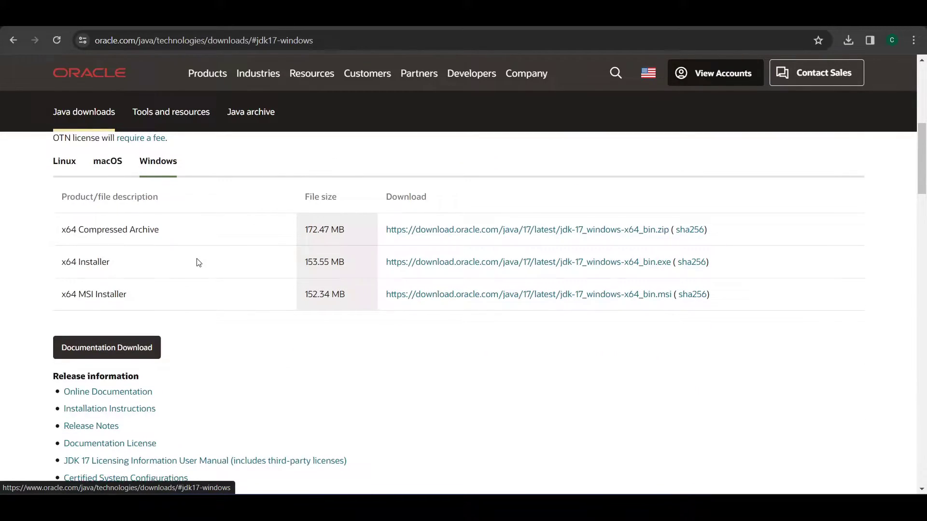
click(520, 265)
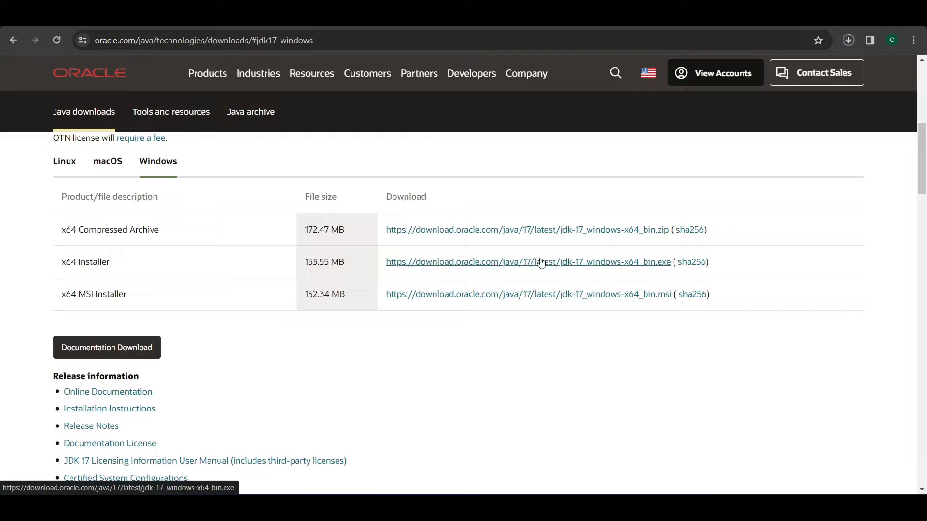
click(848, 40)
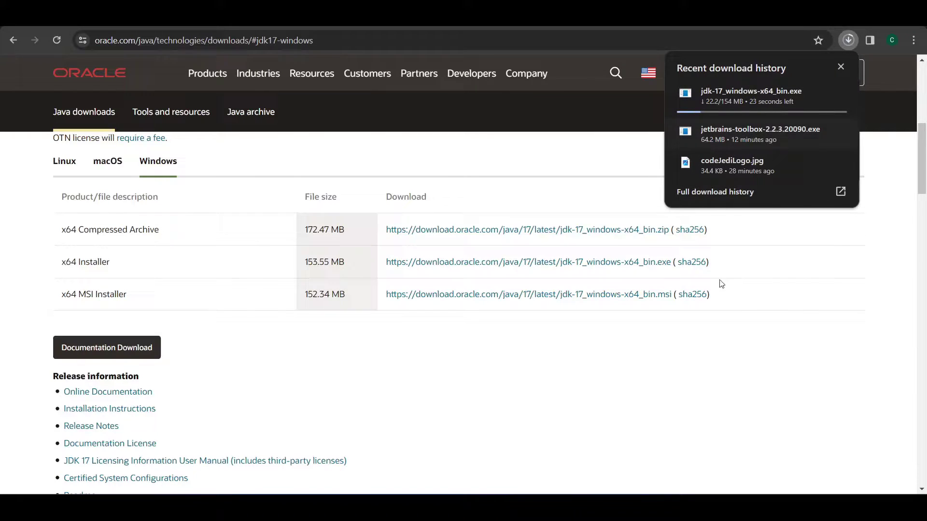
click(768, 319)
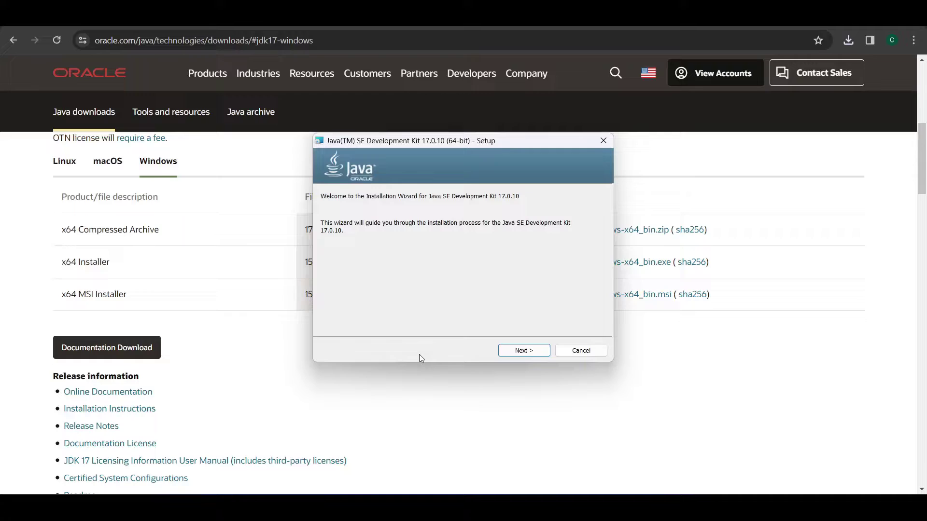
- Install JDK 17.0.10 into the default C:\Program Files\Java\jdk-17 folder, then close the wizard
click(542, 353)
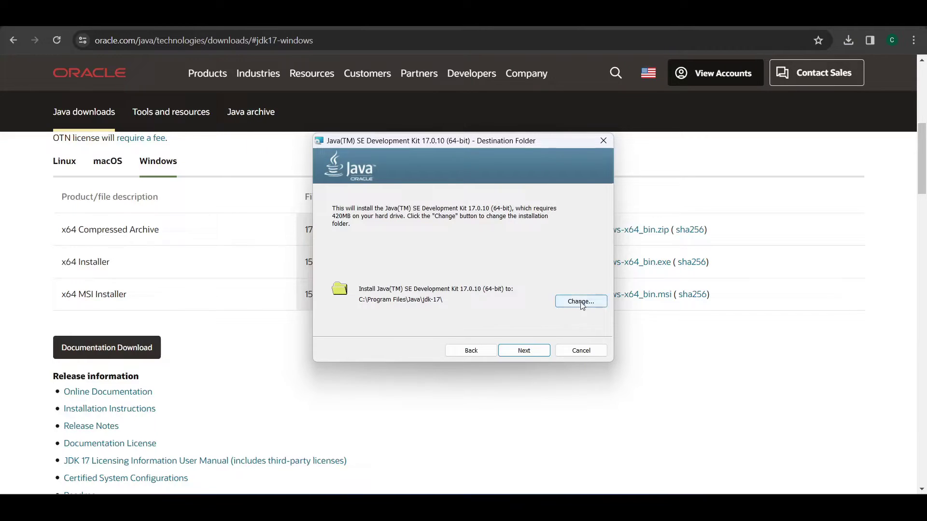
click(536, 354)
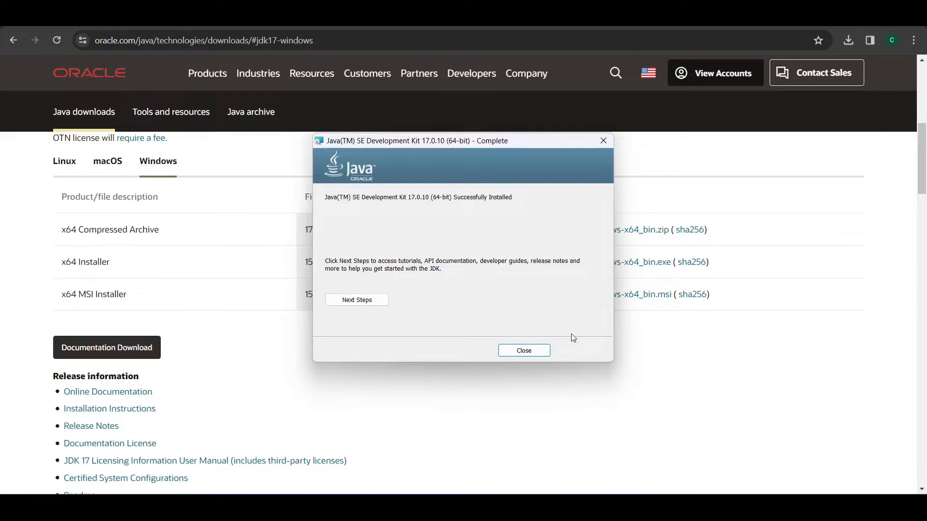
click(523, 351)
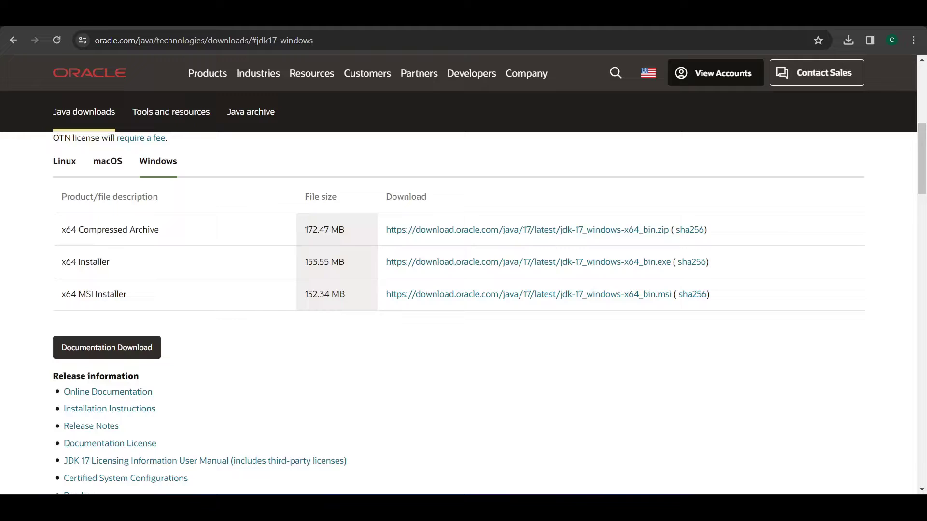
- Browse a maximized Explorer to C:\Program Files\Java\jdk-17\bin and highlight its address path
key(super+e)
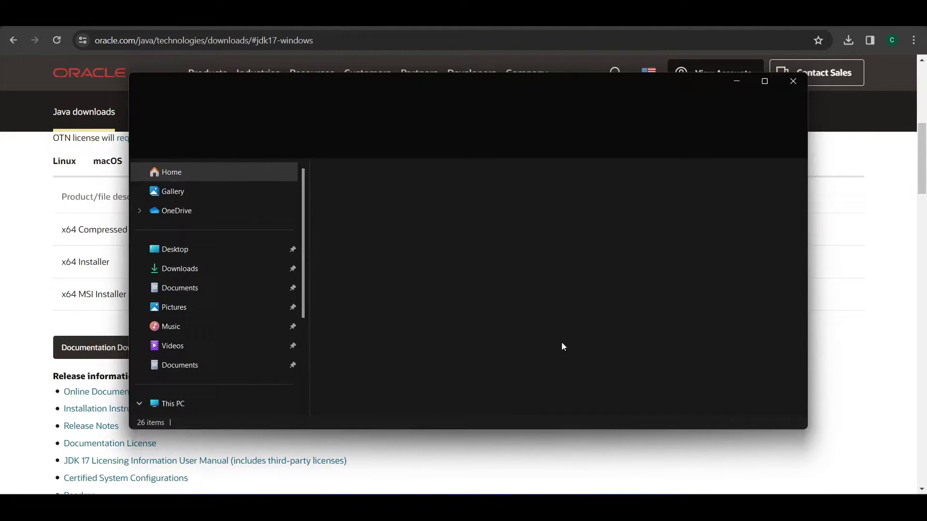
double_click(419, 88)
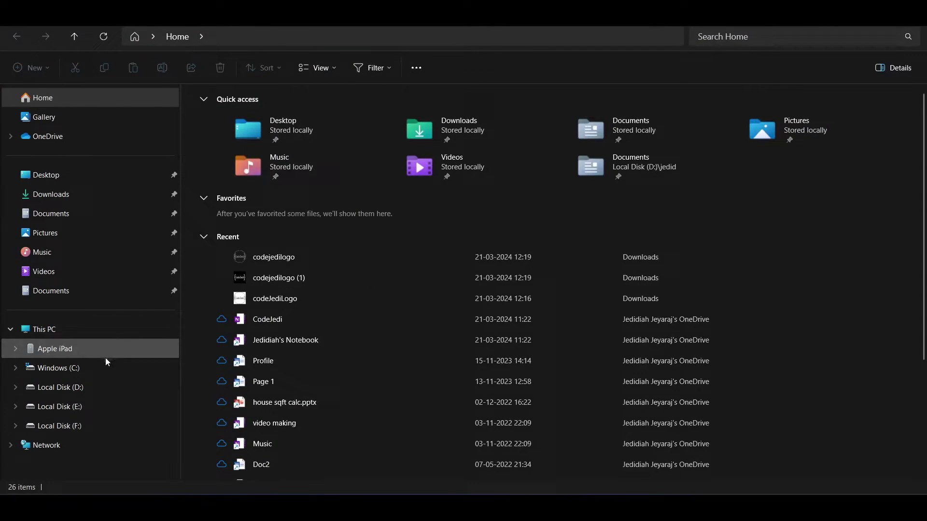
click(58, 368)
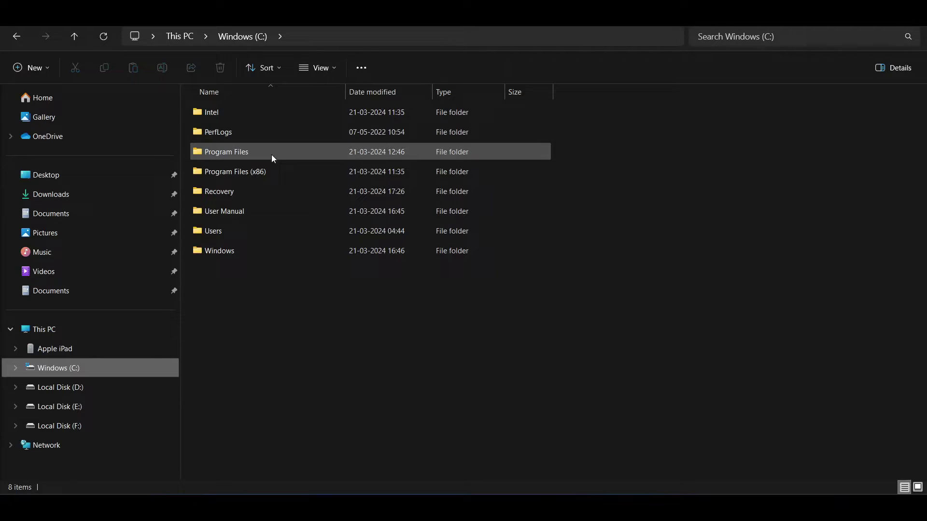
double_click(271, 154)
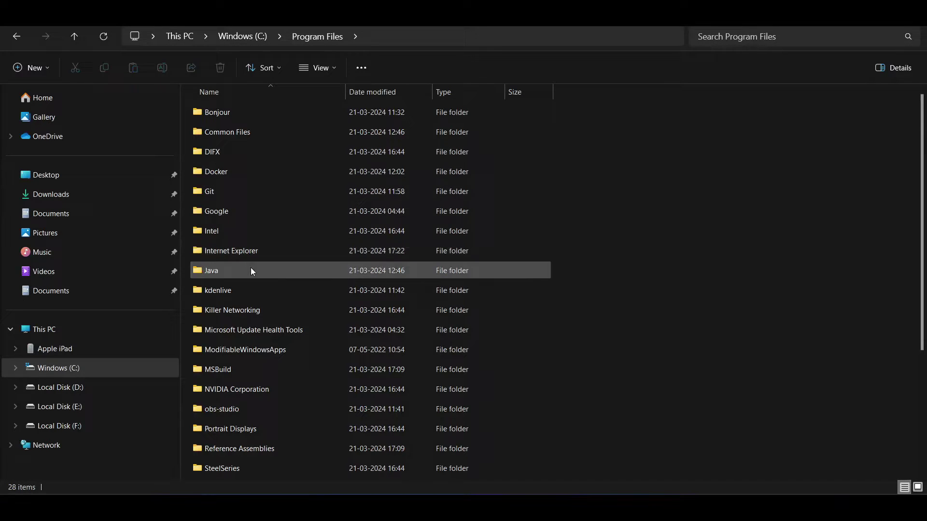
double_click(251, 270)
double_click(261, 111)
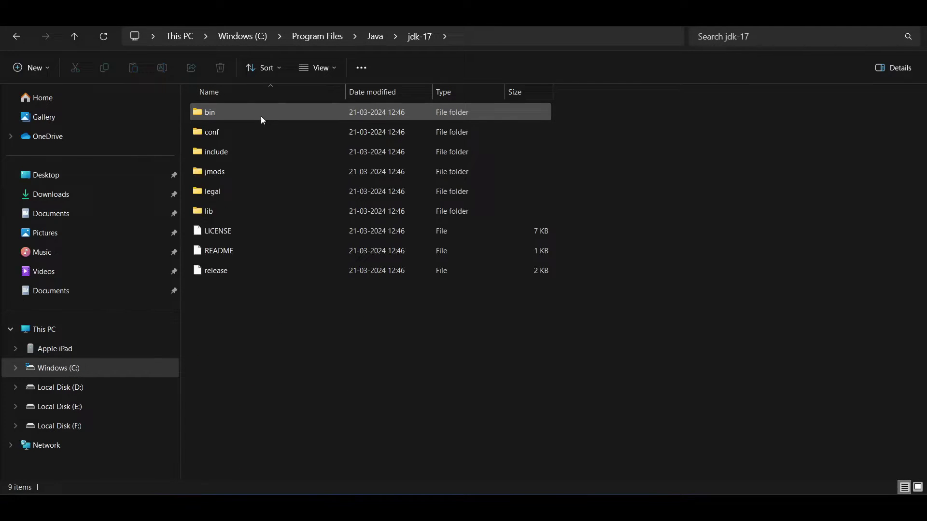
double_click(261, 113)
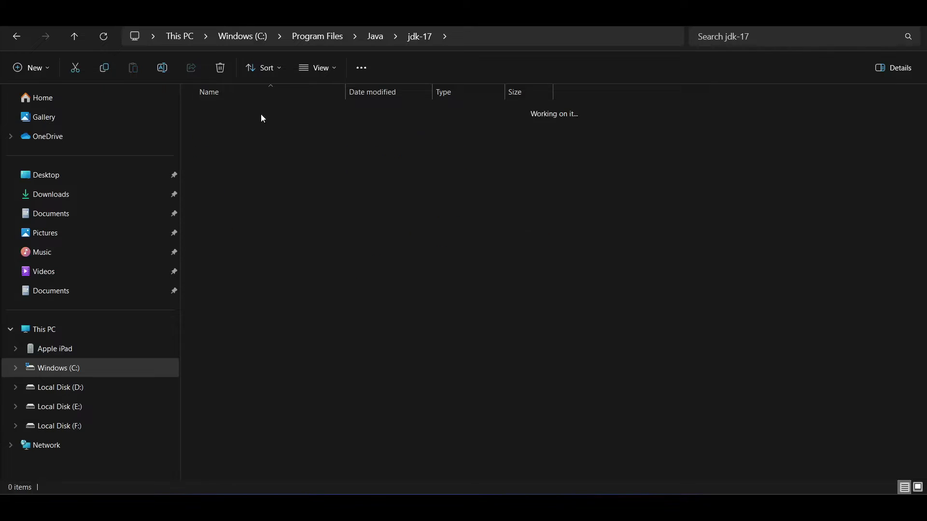
click(509, 36)
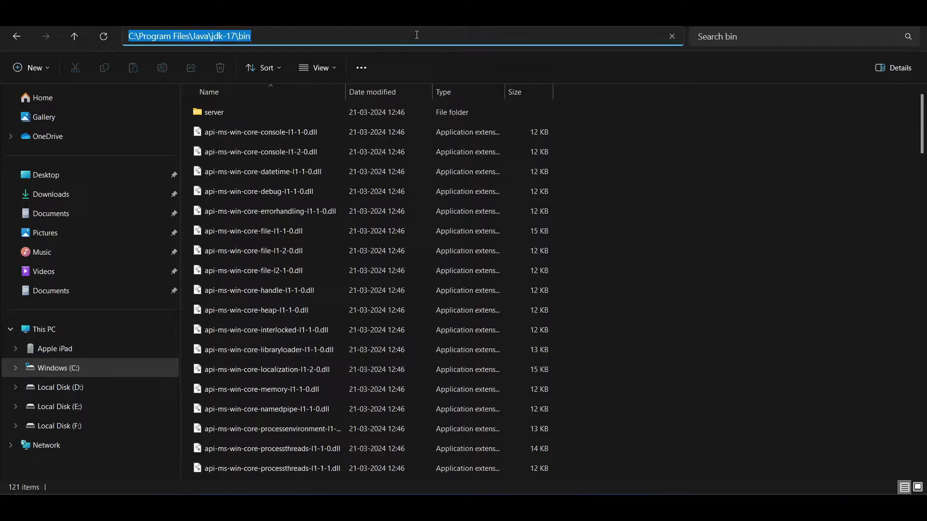
- Open 'Edit the system environment variables' from Start Search, showing System Properties' Advanced tab
key(super+s)
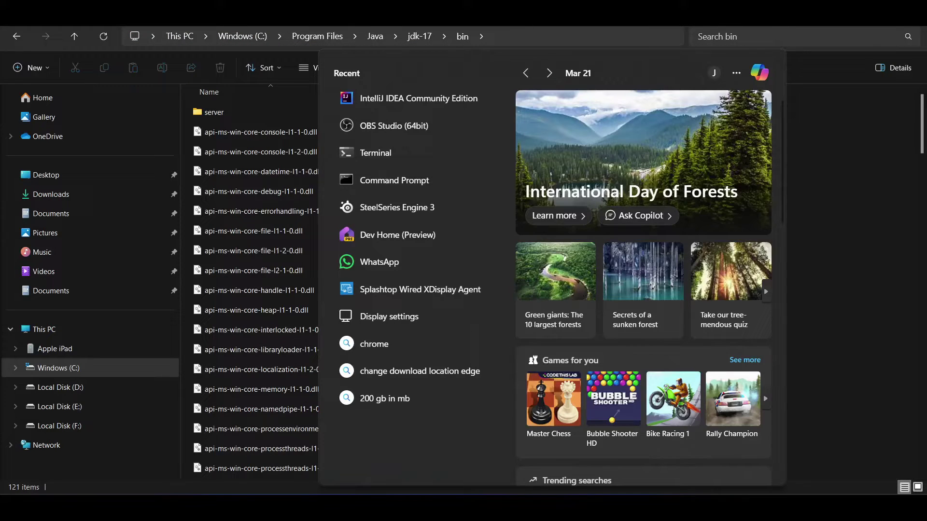
text(envir)
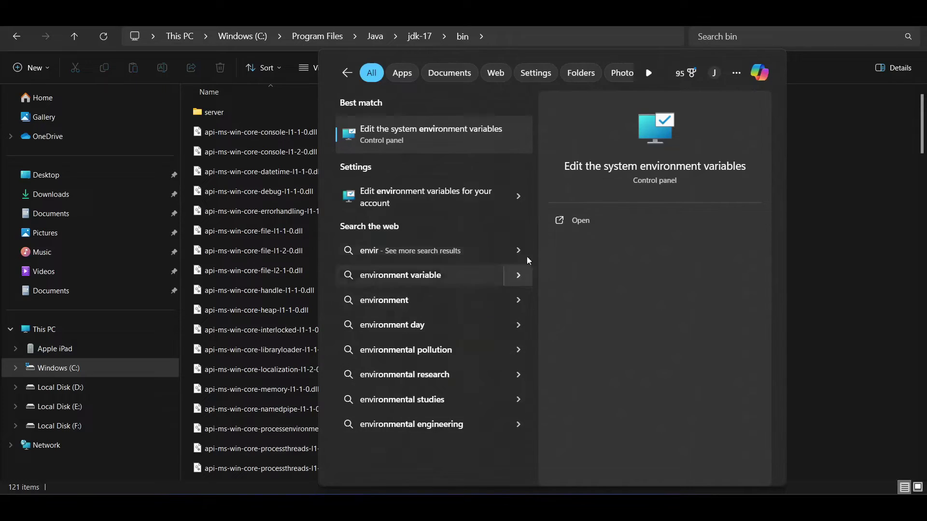
click(412, 136)
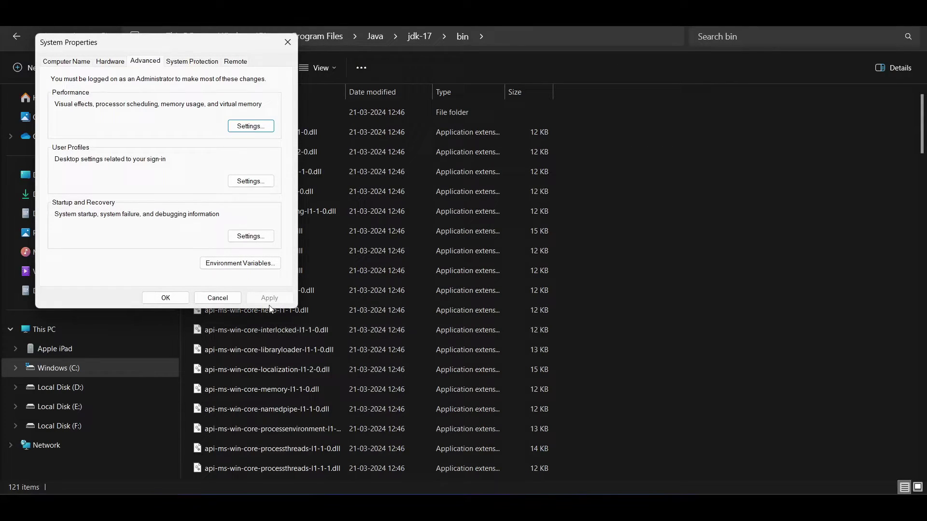
- Open Environment Variables and the system Path variable's entry list
click(238, 263)
scroll(463, 314, down, 3)
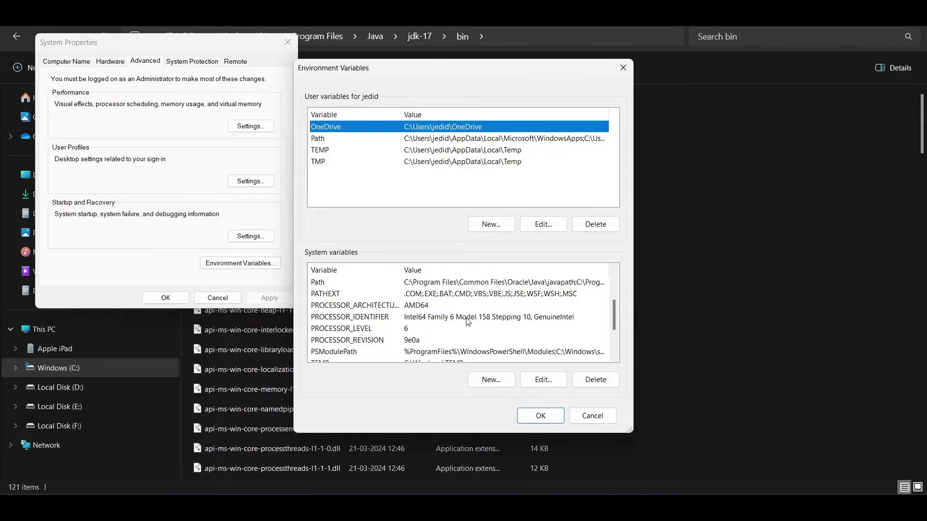
scroll(421, 336, up, 3)
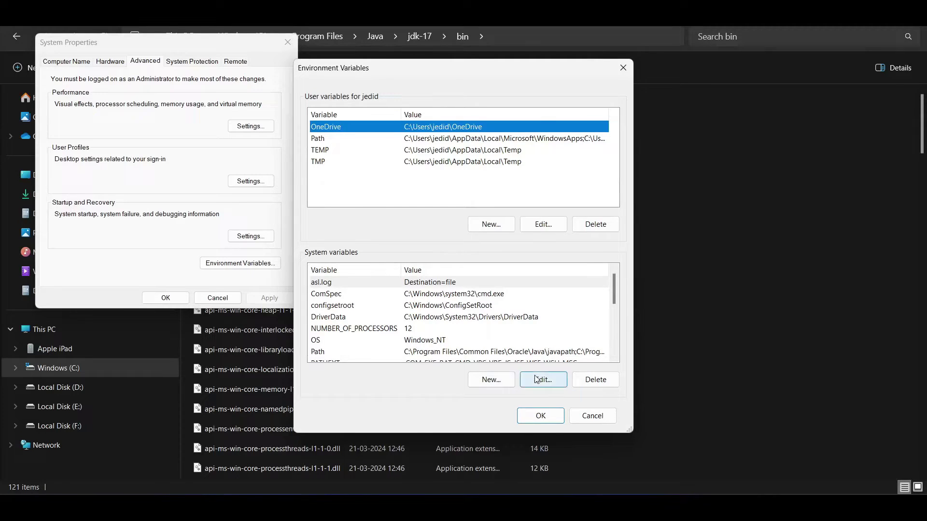
click(479, 320)
scroll(478, 321, down, 3)
scroll(478, 321, down, 3)
scroll(391, 333, down, 2)
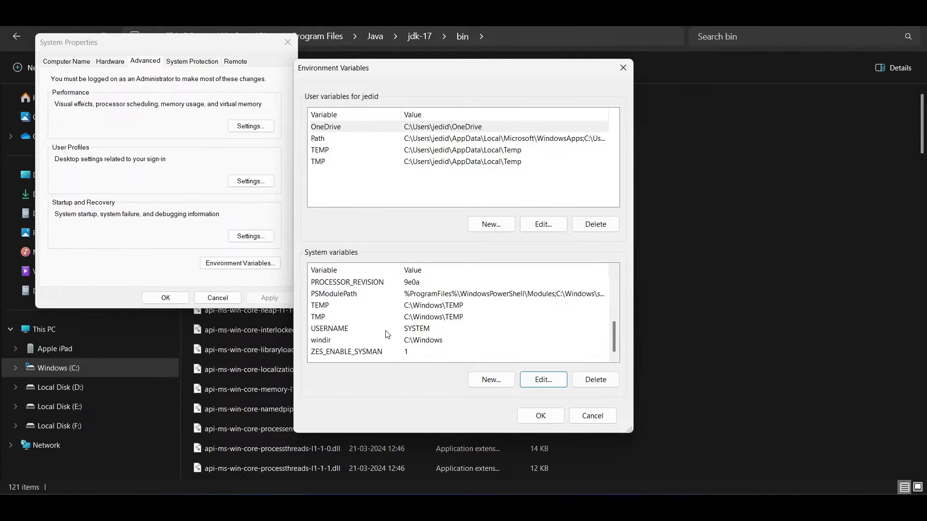
scroll(357, 323, up, 3)
scroll(357, 324, up, 4)
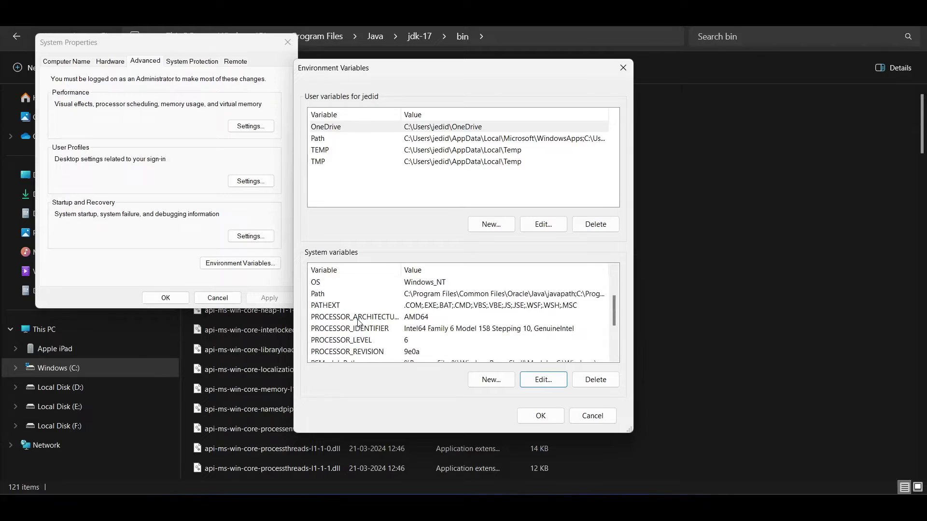
double_click(447, 330)
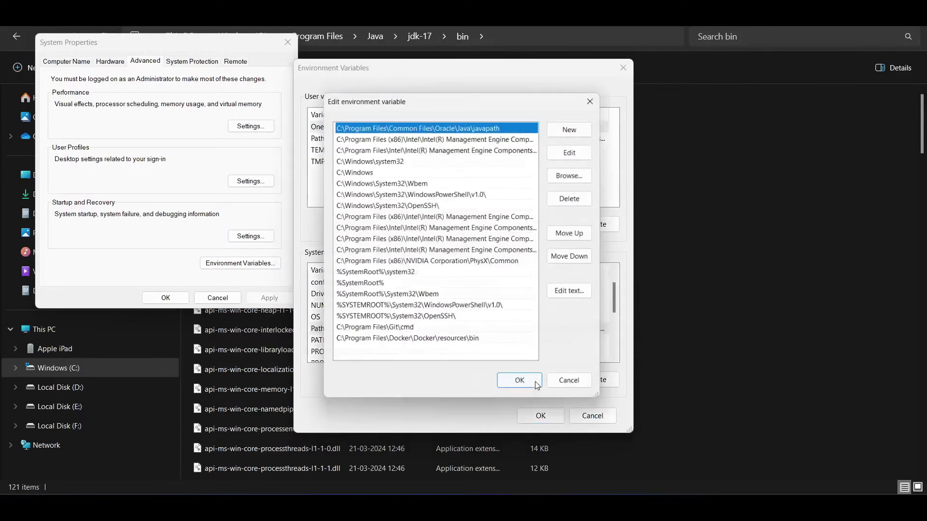
- Add C:\Program Files\Java\jdk-17\bin as a new Path entry and confirm all three dialogs
click(584, 125)
text(C:\Program Files\Java\jdk-17\bin)
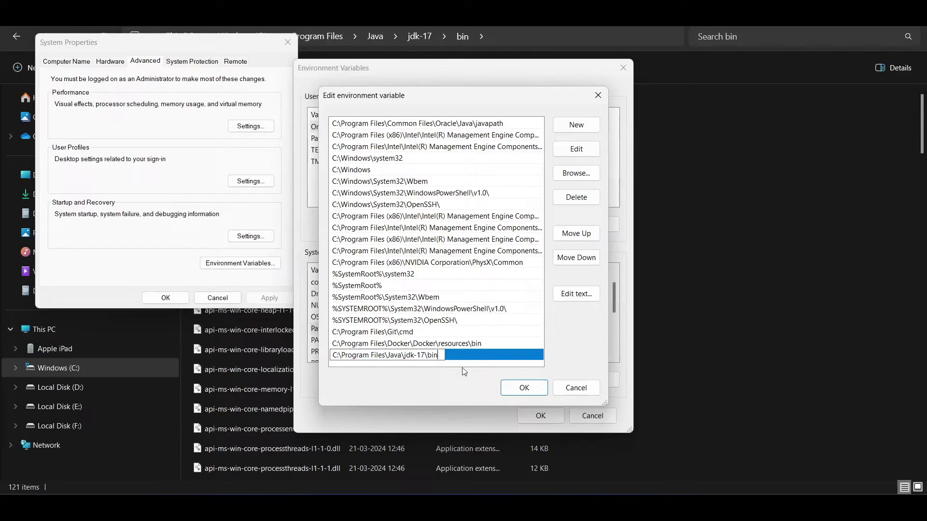
click(524, 388)
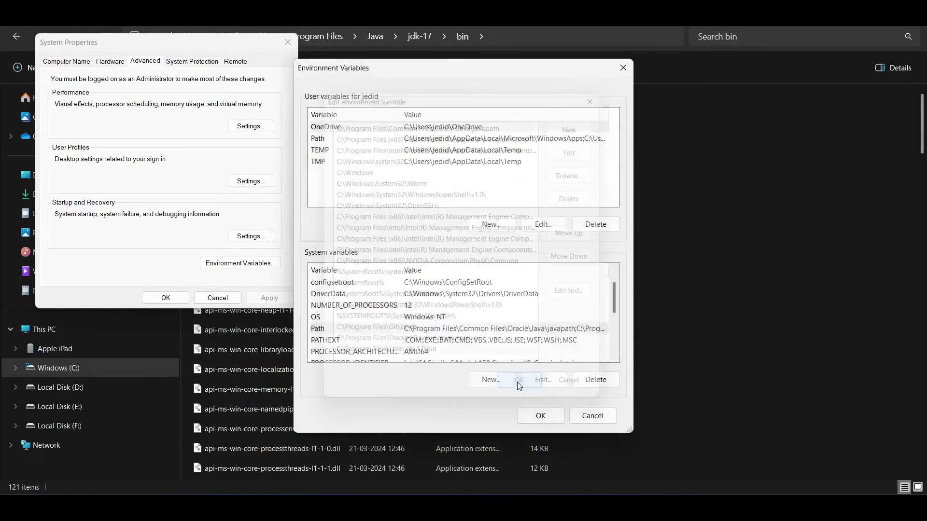
click(541, 417)
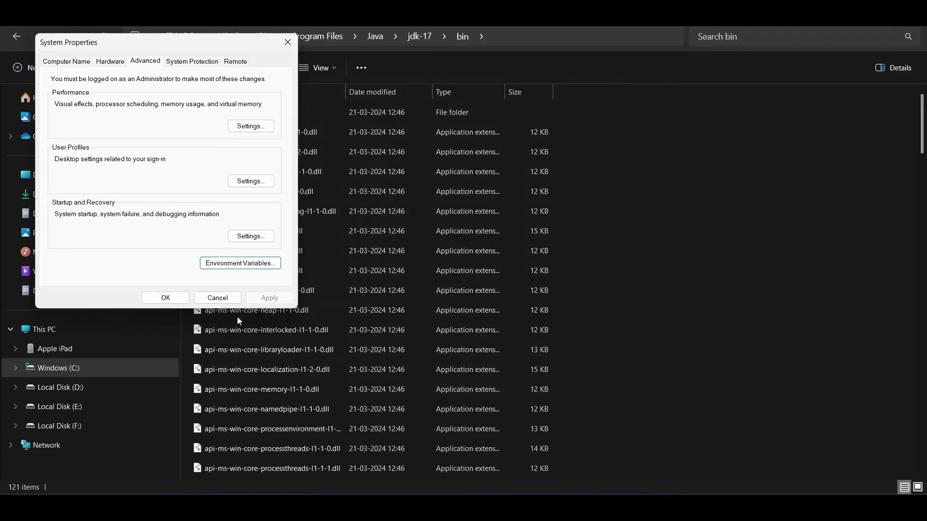
click(164, 297)
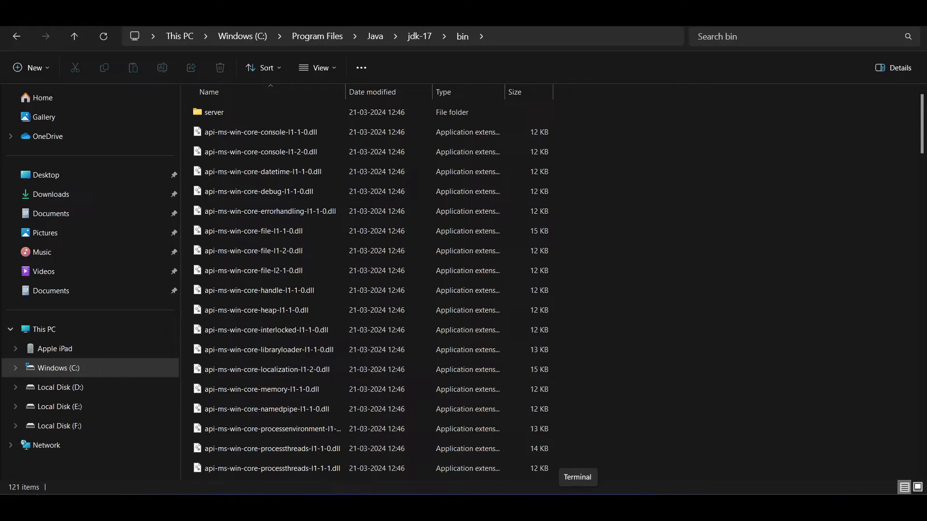
- Launch Terminal with Windows PowerShell by searching 'ter' in Start
key(super+s)
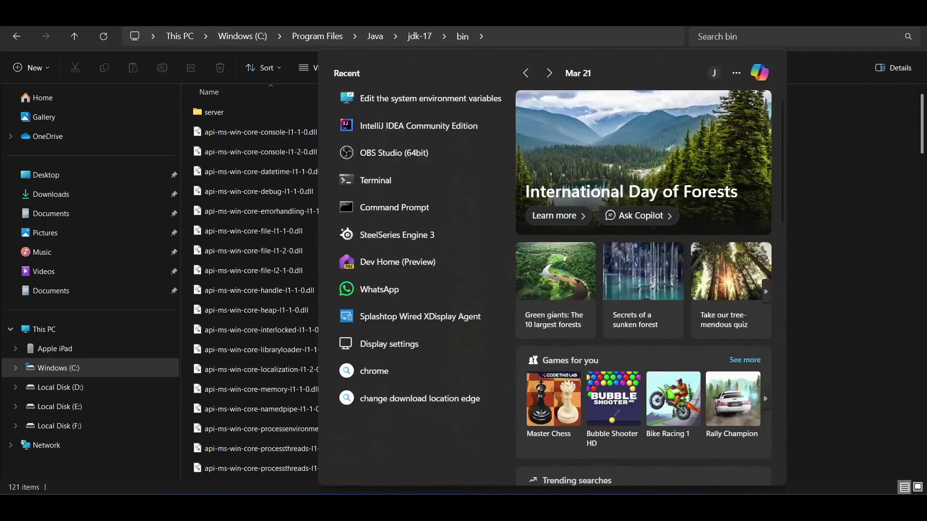
text(ter)
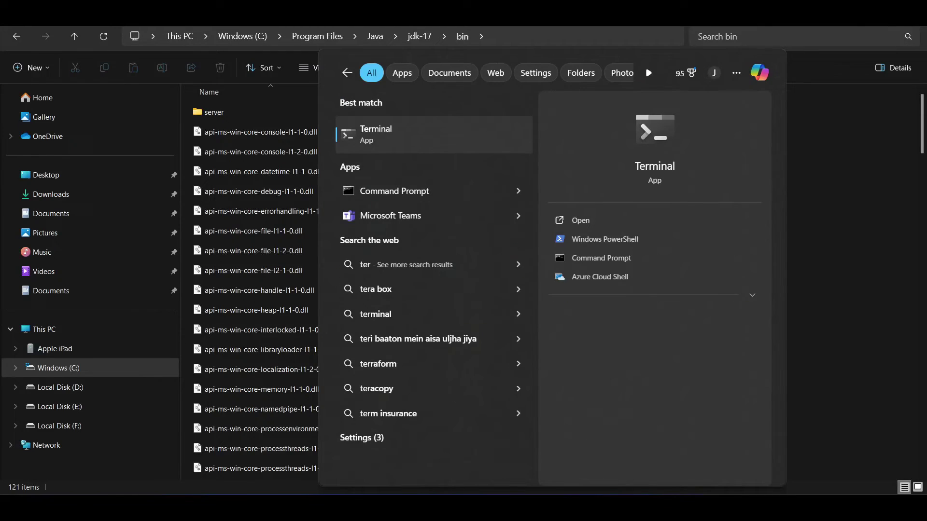
key(Return)
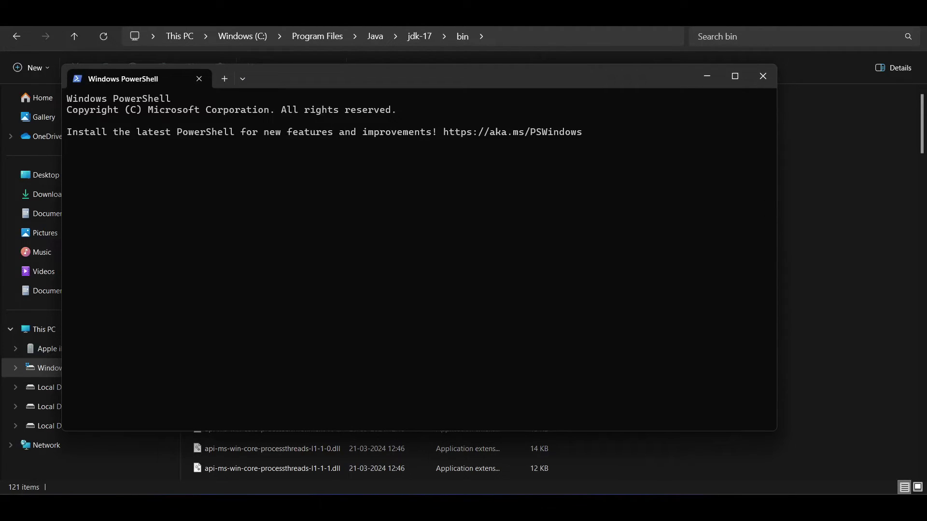
- Run java --version in a maximized PowerShell window and review the 17.0.10 LTS output
click(734, 76)
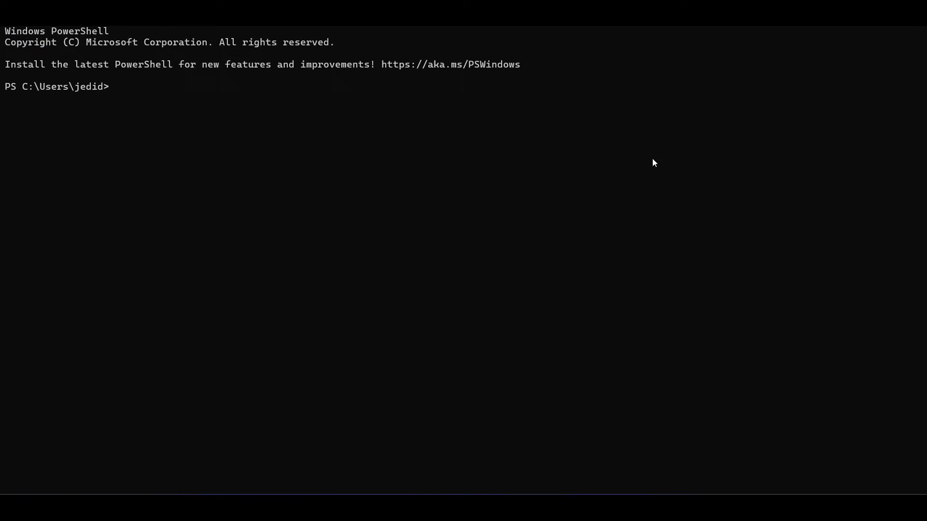
text(java )
text(--version)
key(Return)
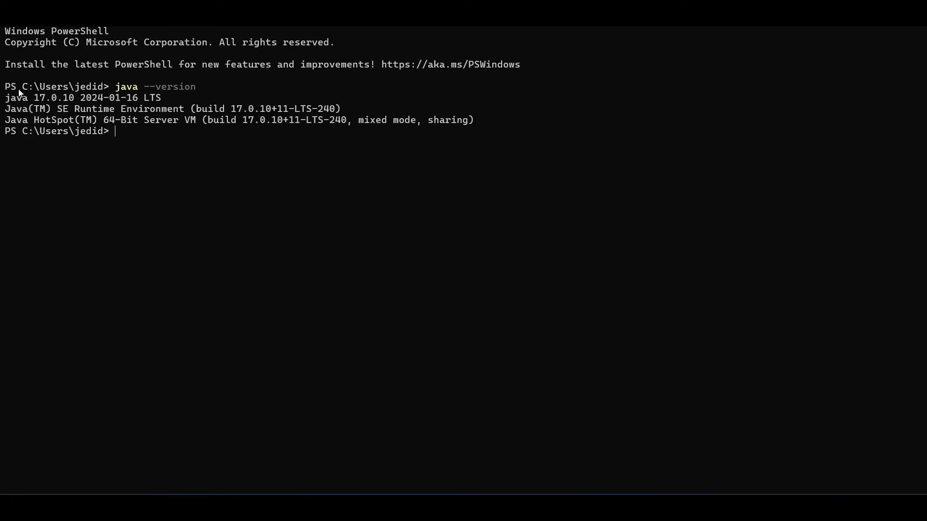
drag(6, 98, 329, 121)
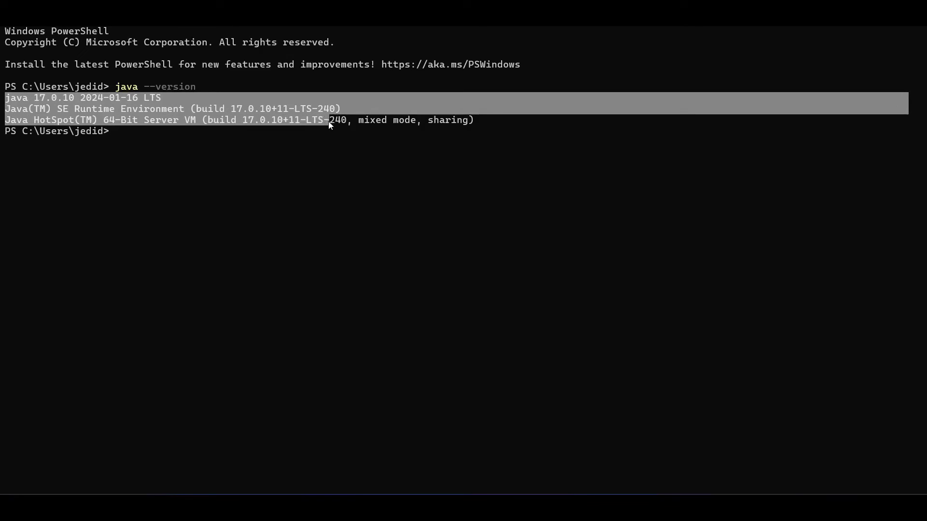
click(209, 148)
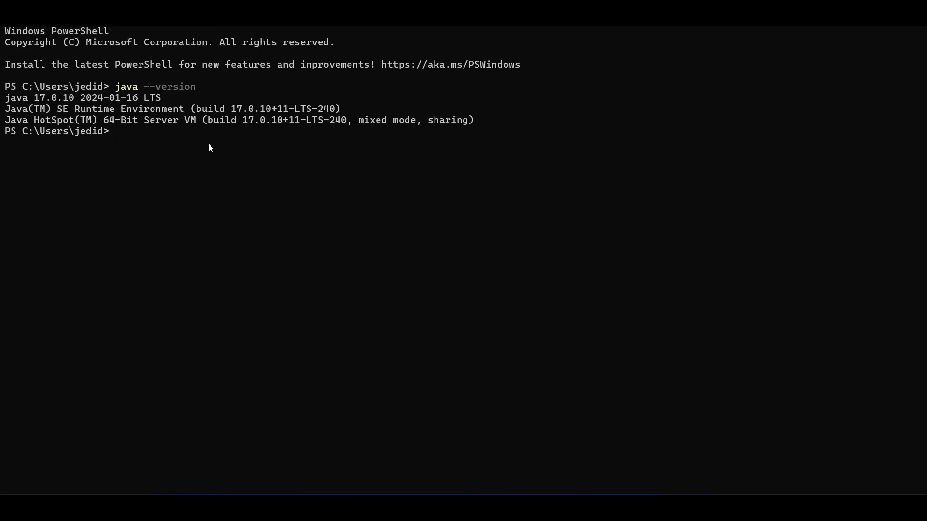